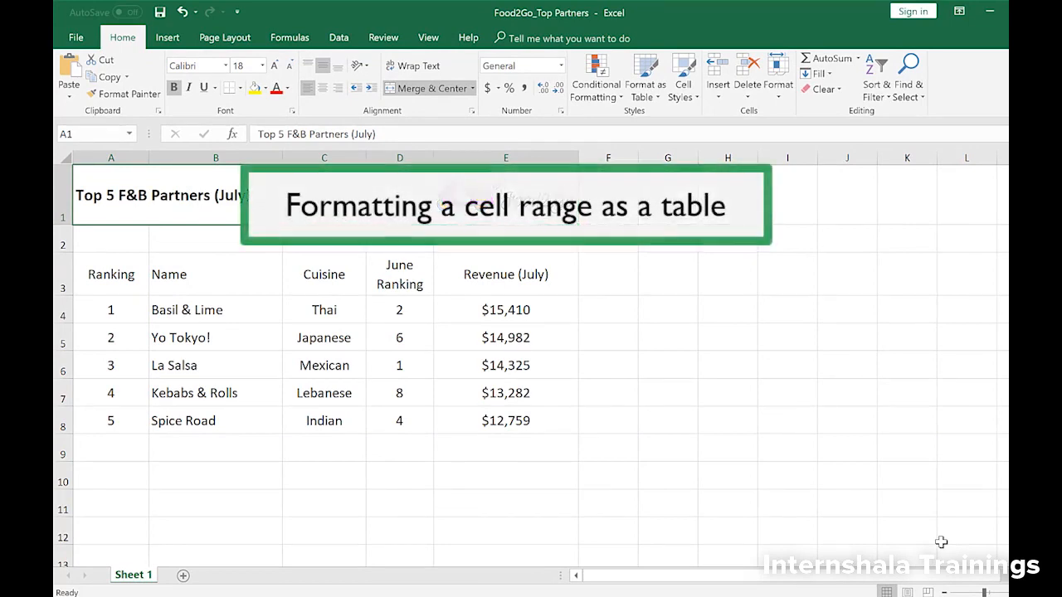
# Step: Format the range A3:E8 as a table with headers, using the purple medium style with banded rows
pyautogui.moveTo(108, 288); pyautogui.dragTo(470, 413)
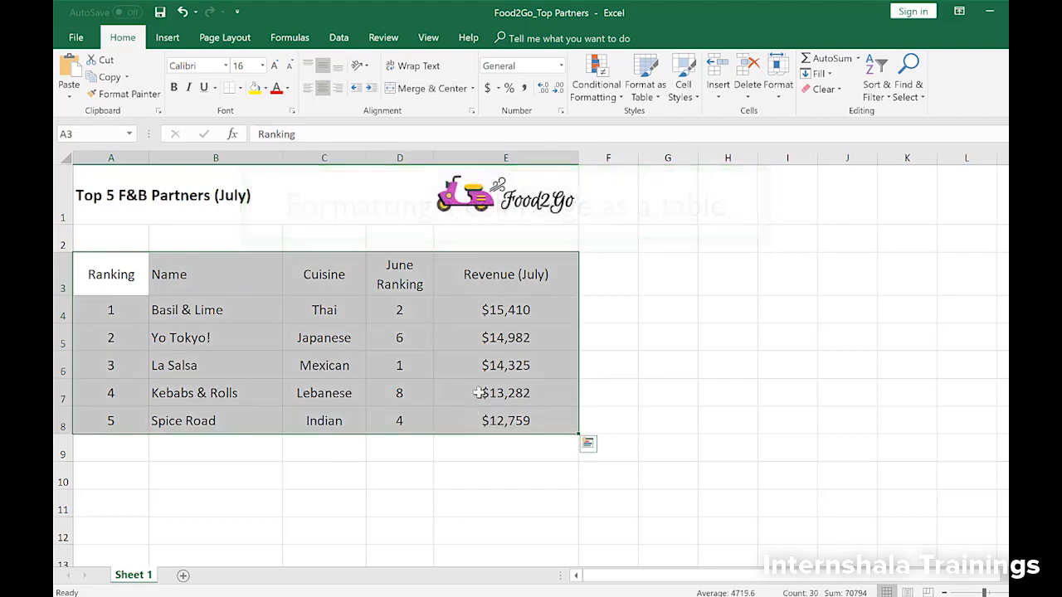
pyautogui.click(655, 93)
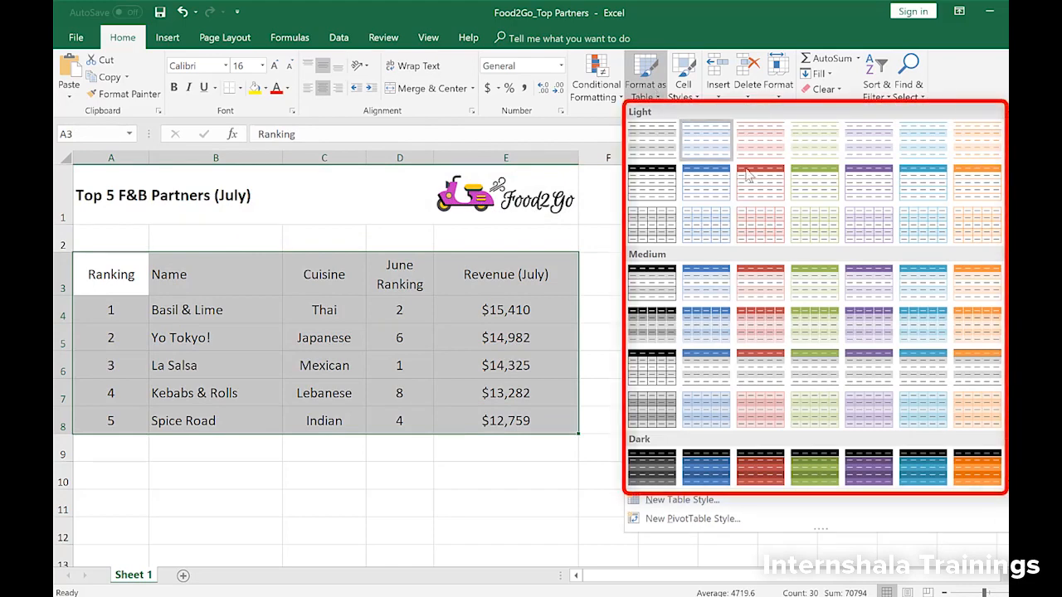
pyautogui.click(882, 320)
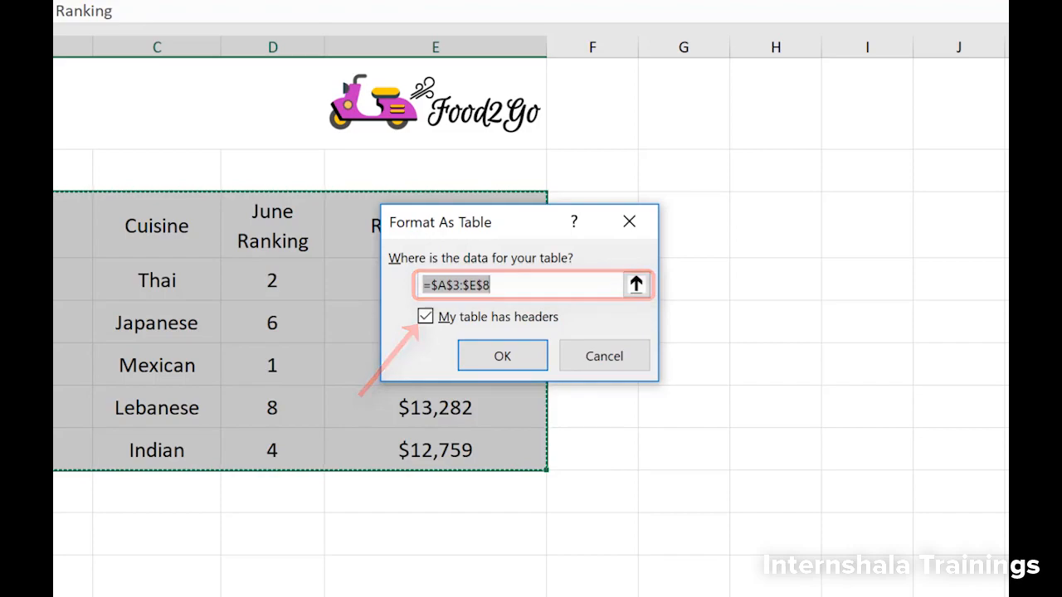
pyautogui.click(502, 356)
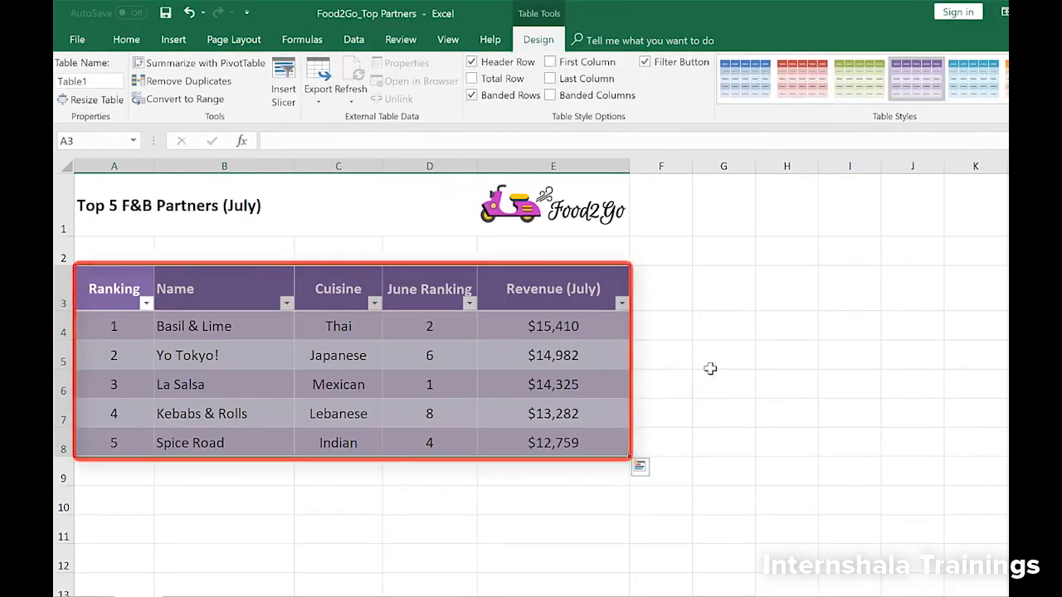
pyautogui.click(698, 365)
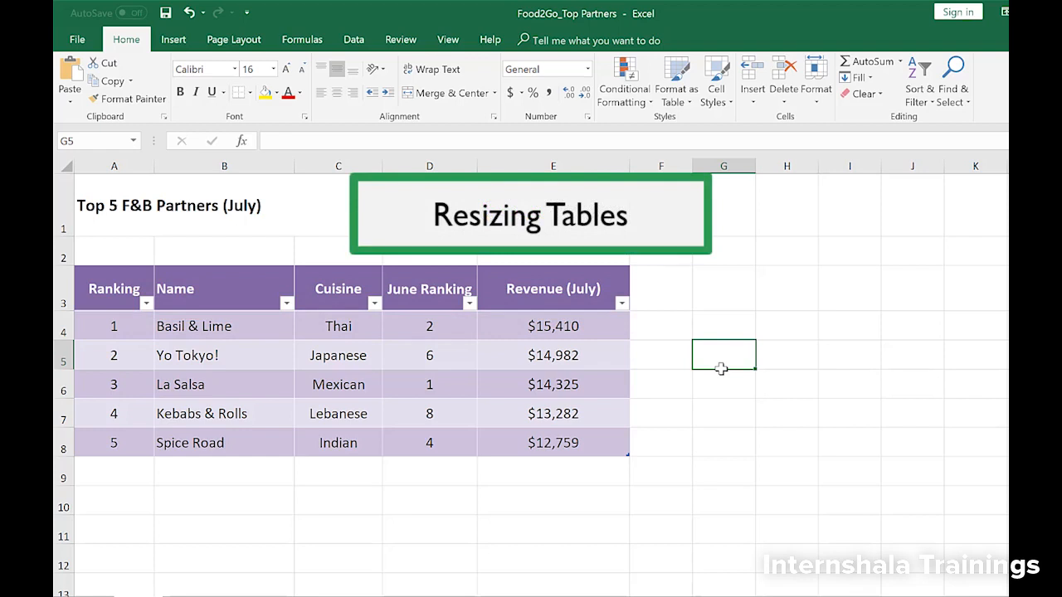
# Step: Add a row directly below the table by entering Summer Palace in cell B9
pyautogui.click(262, 472)
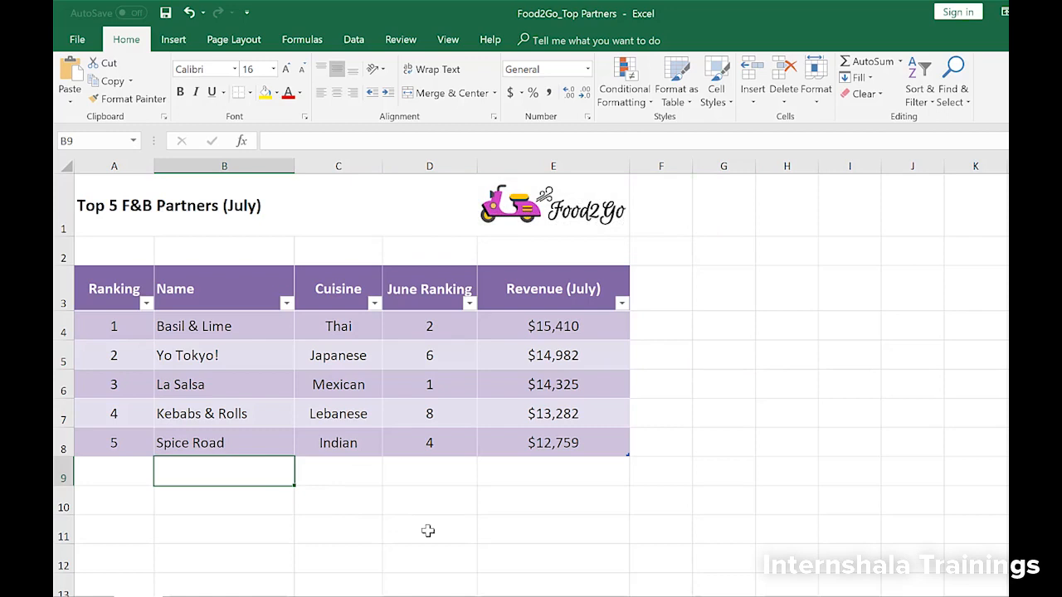
pyautogui.write('Summer ')
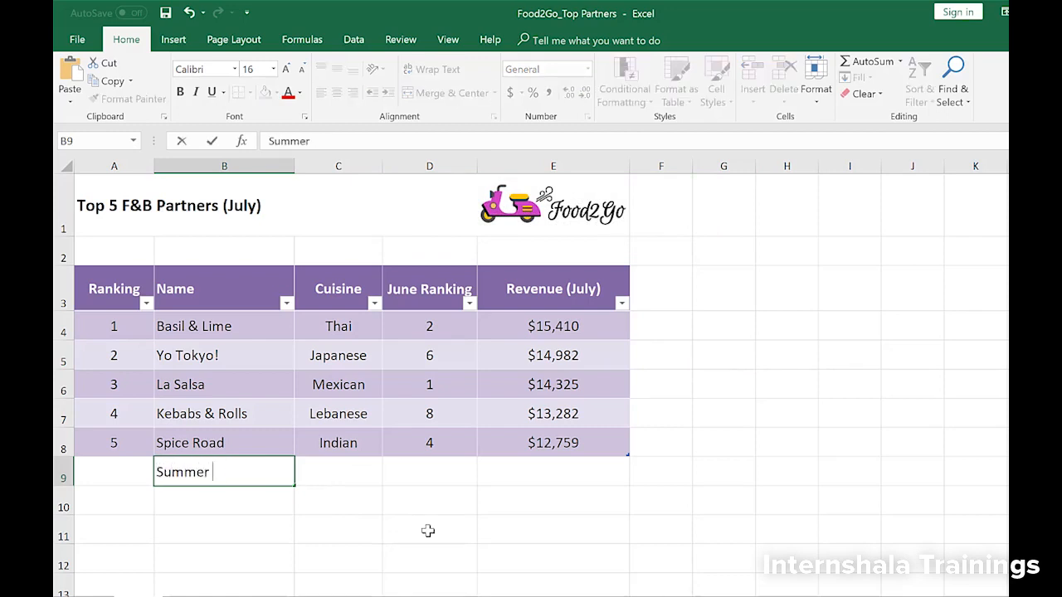
pyautogui.write('Pal ace')
pyautogui.press('Return')
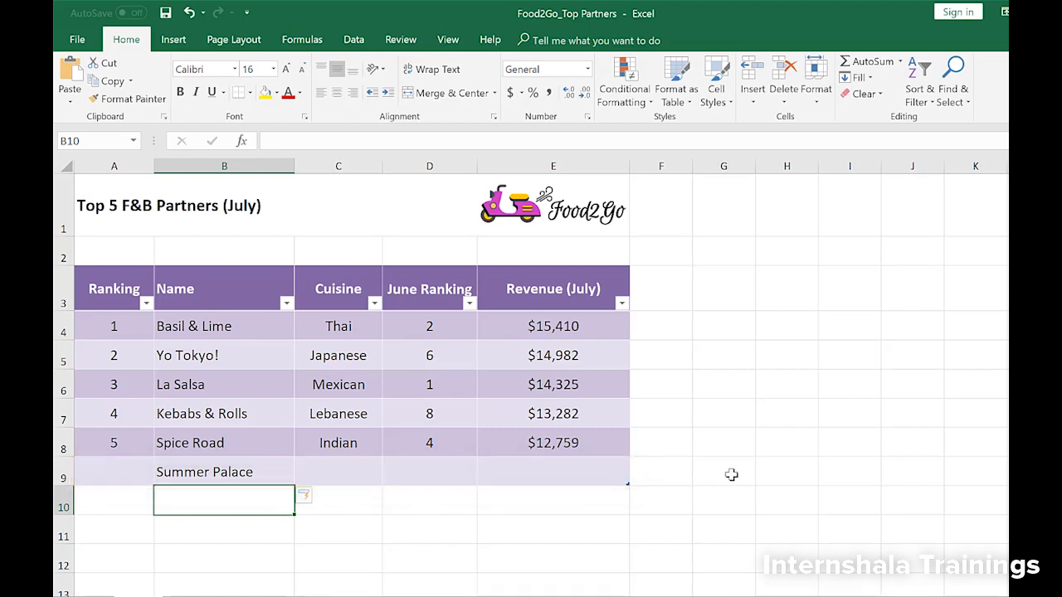
# Step: Add a Total Orders column header in cell F3 and fit column F's width to its contents
pyautogui.click(656, 292)
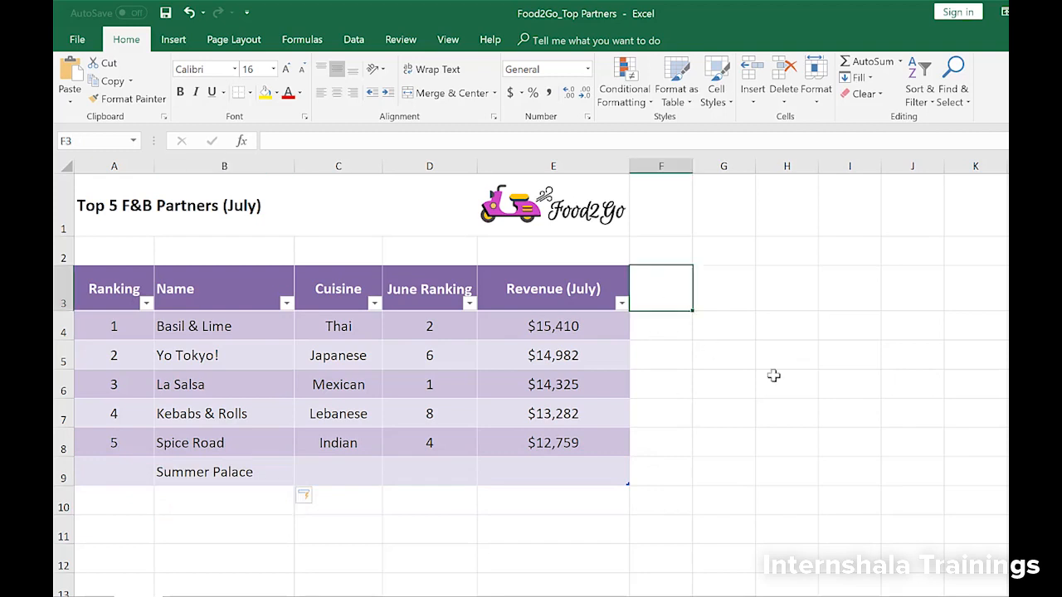
pyautogui.press('F2')
pyautogui.write('Total Ore')
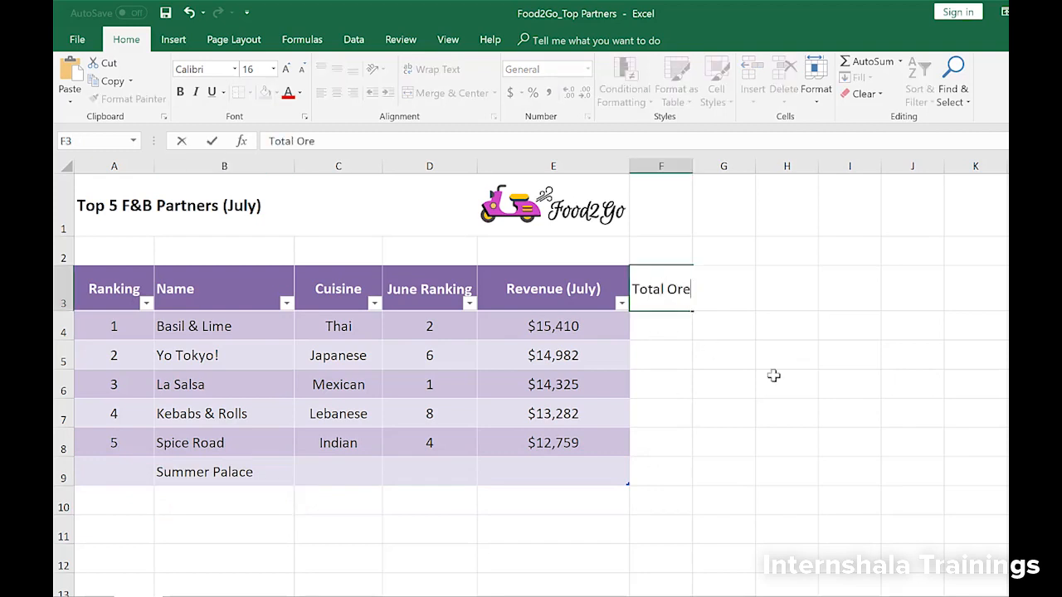
pyautogui.press('BackSpace')
pyautogui.write('ders')
pyautogui.press('Return')
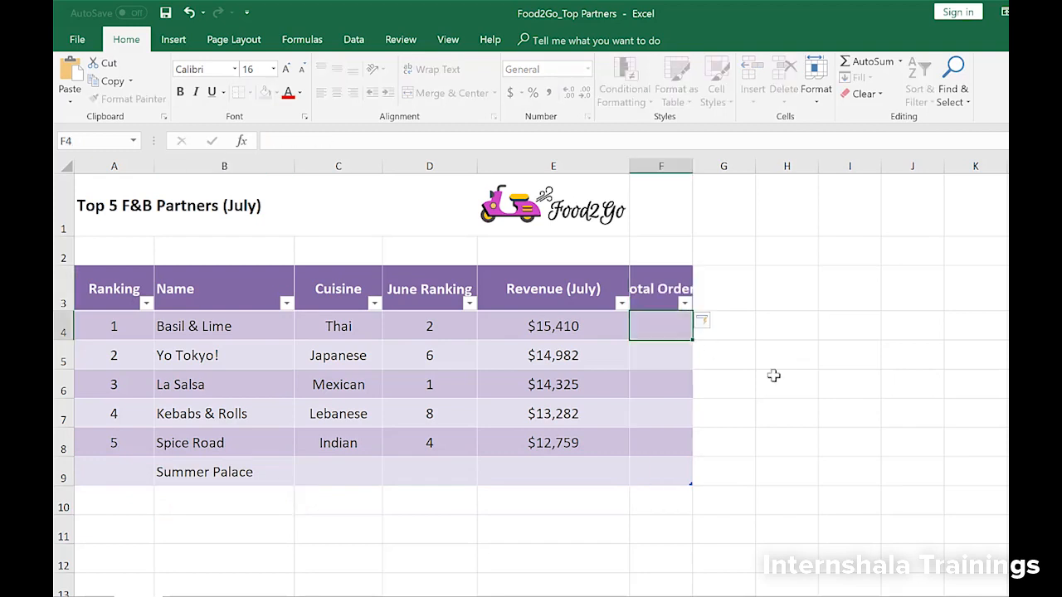
pyautogui.doubleClick(692, 167)
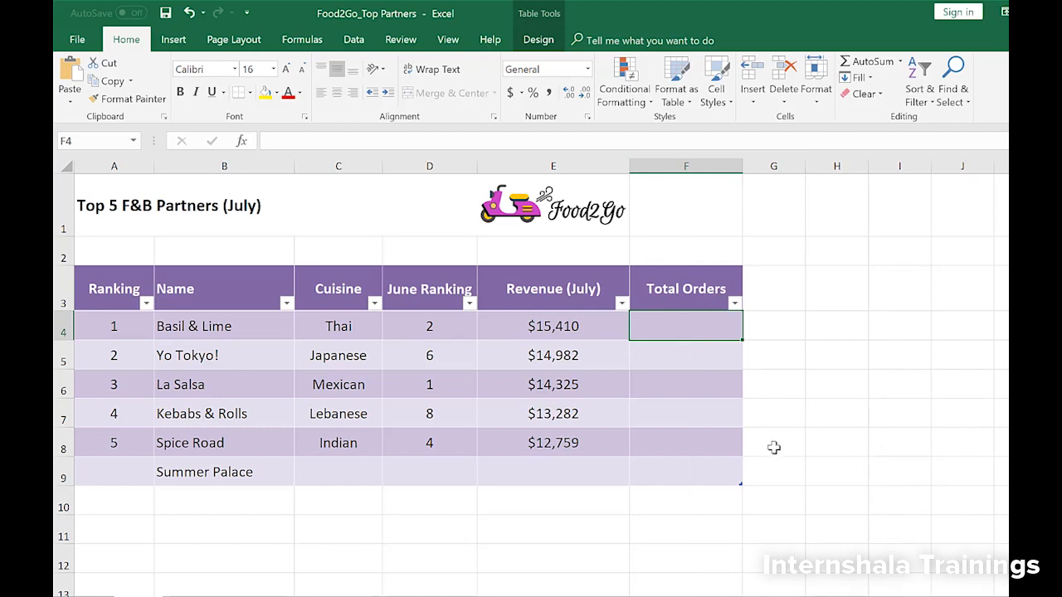
# Step: Extend the table by two columns and two rows to H11, and shrink it back to F9
pyautogui.click(740, 484)
pyautogui.moveTo(740, 486); pyautogui.dragTo(866, 538)
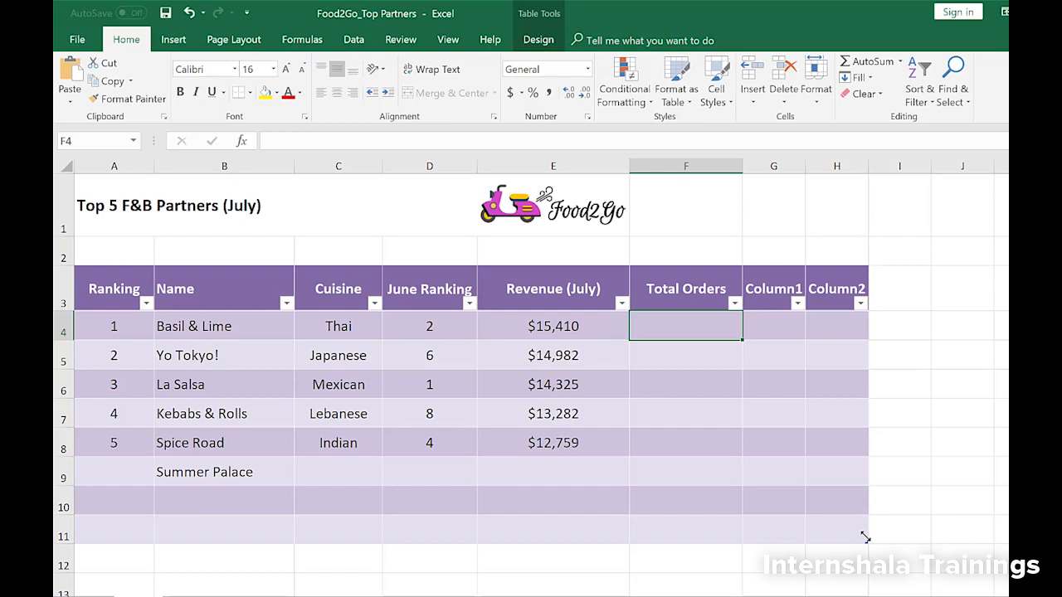
pyautogui.moveTo(865, 538); pyautogui.dragTo(741, 483)
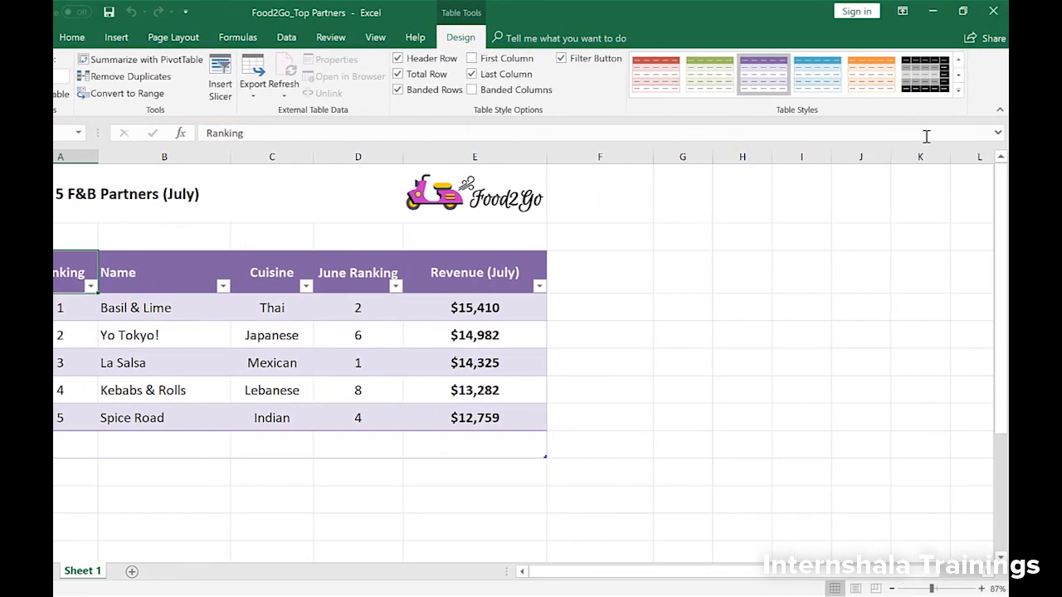
# Step: Apply an orange medium table style and turn on the Total Row and Last Column style options
pyautogui.click(961, 92)
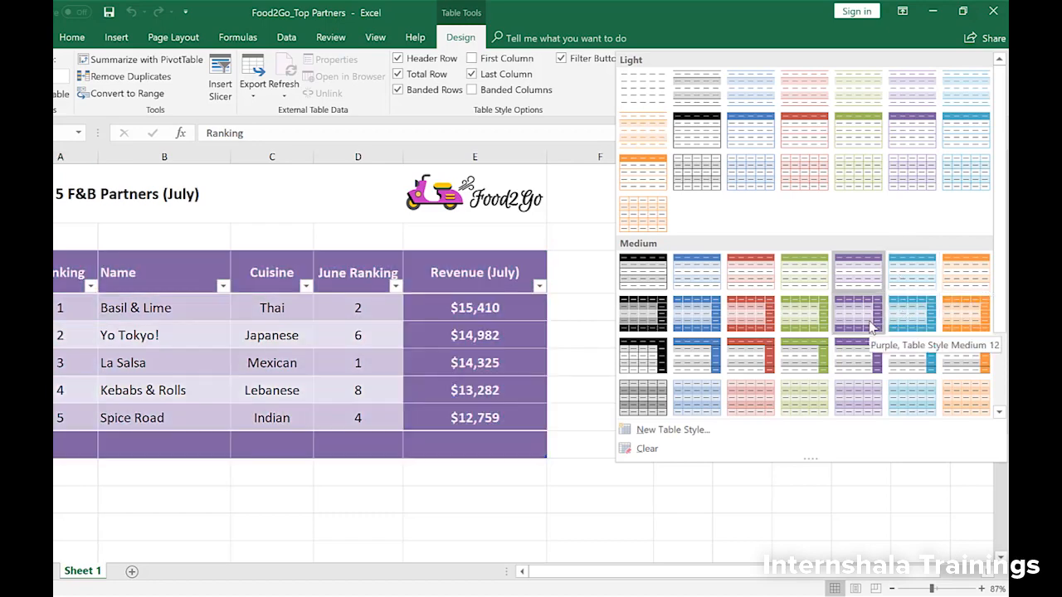
pyautogui.click(960, 279)
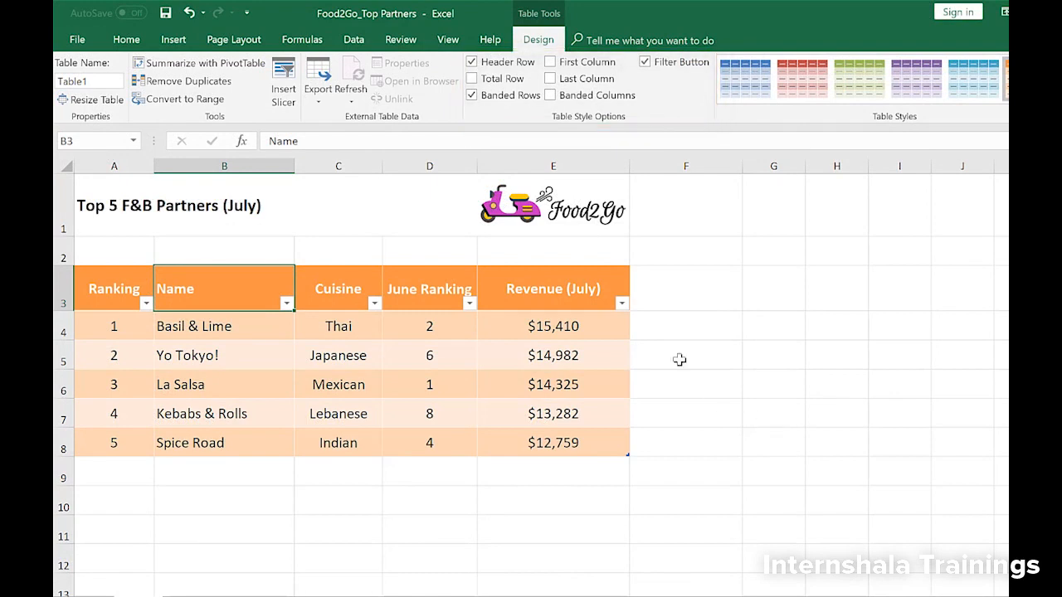
pyautogui.click(472, 79)
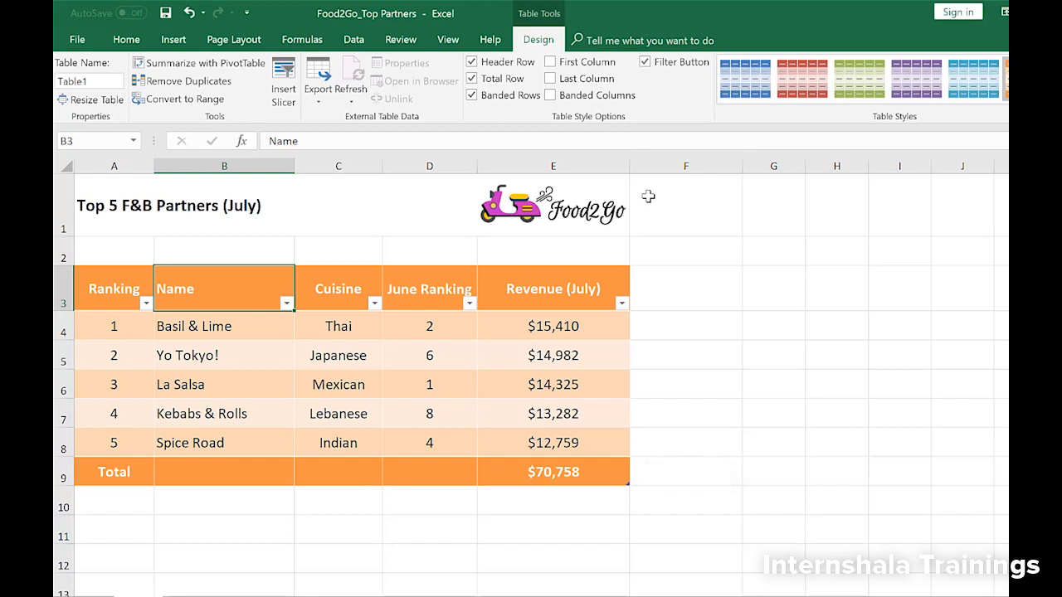
pyautogui.click(551, 477)
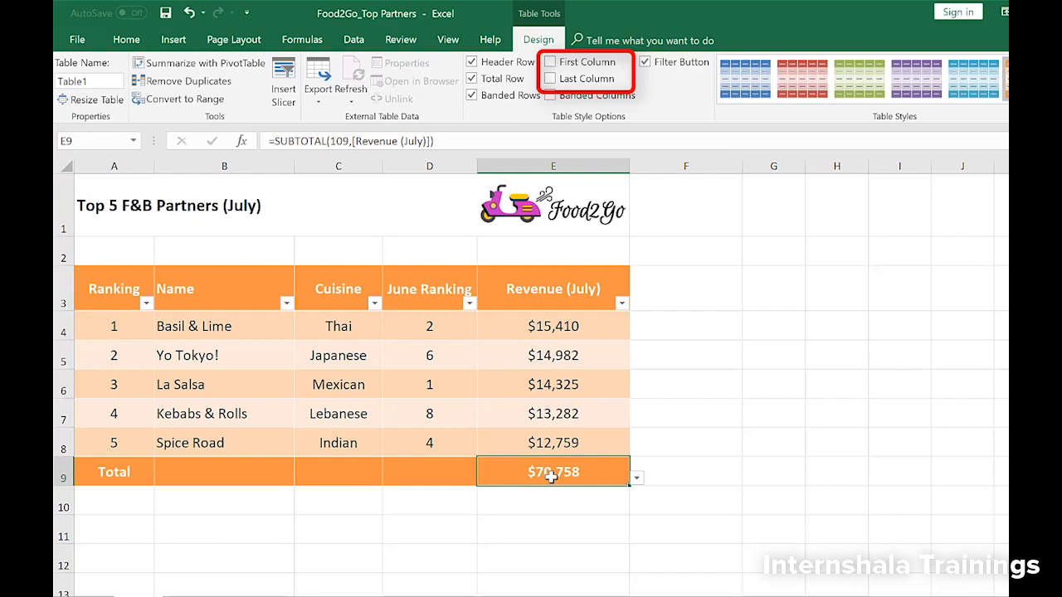
pyautogui.click(550, 78)
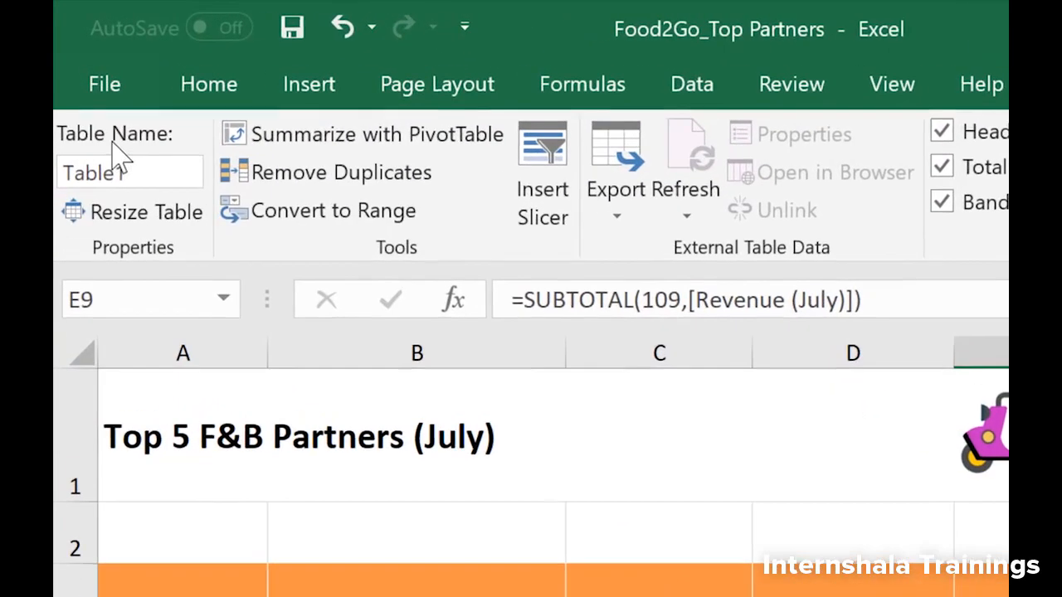
# Step: Rename the table to _Top5 and select its data range by that name
pyautogui.click(141, 175)
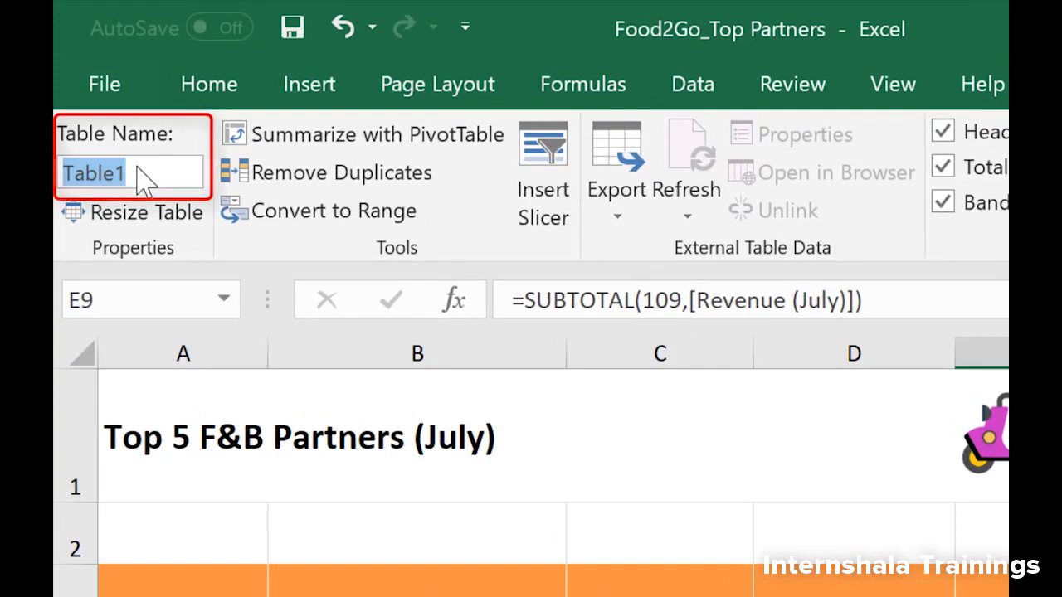
pyautogui.press('BackSpace')
pyautogui.write('_Top5')
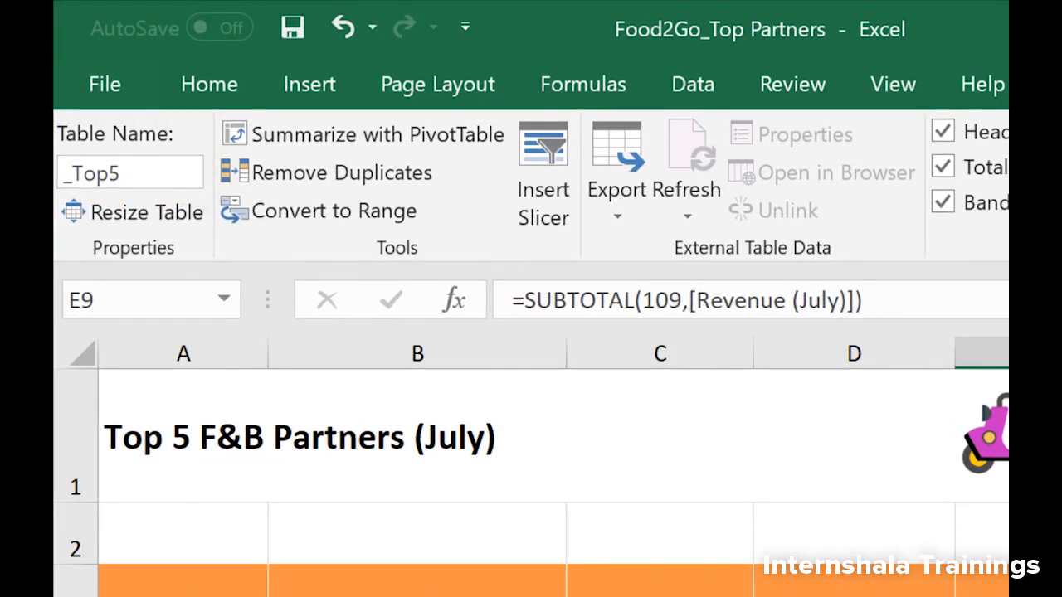
pyautogui.click(1005, 594)
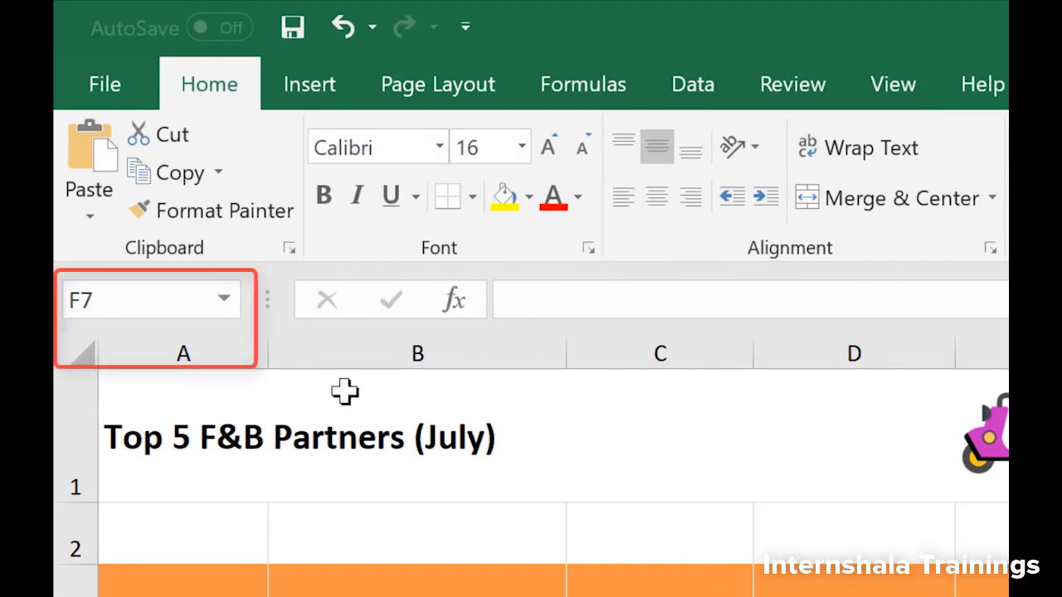
pyautogui.click(226, 309)
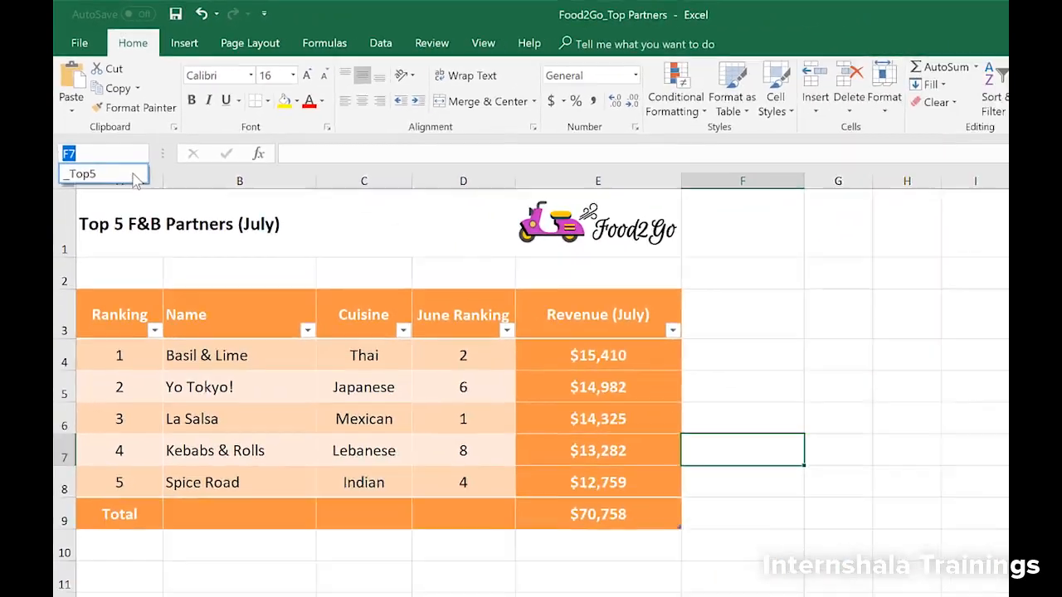
pyautogui.click(108, 339)
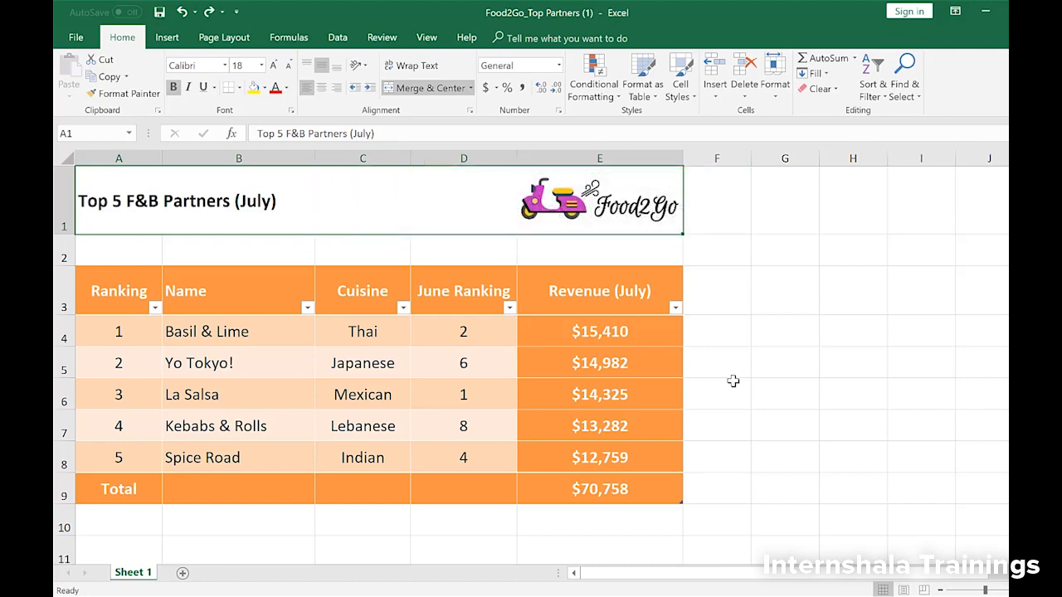
# Step: Add a calculated column beside the table with the formula =D4*E4 in F4, and fit column F's width
pyautogui.click(711, 339)
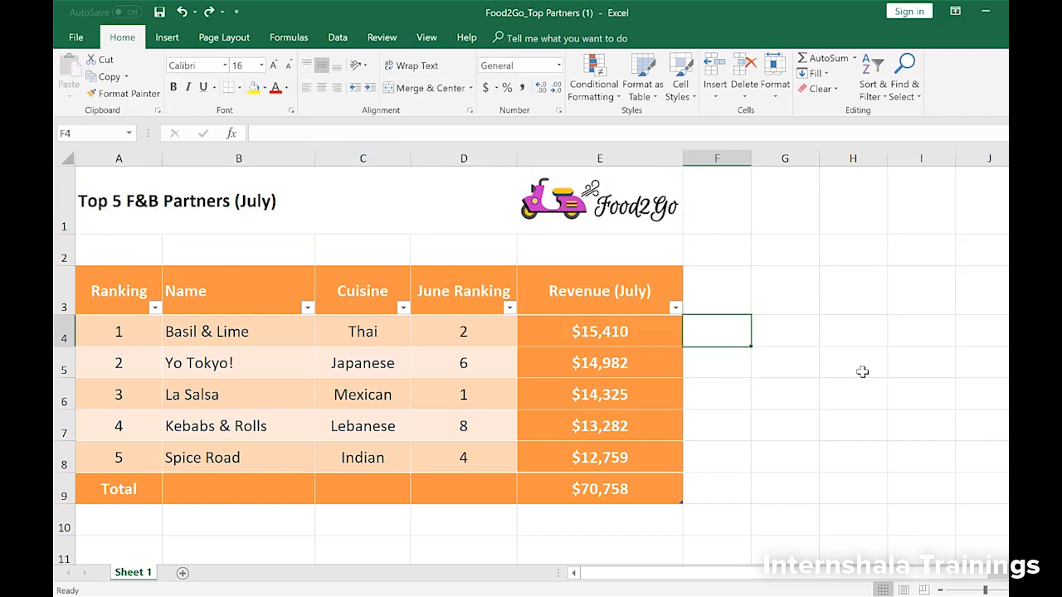
pyautogui.write('=')
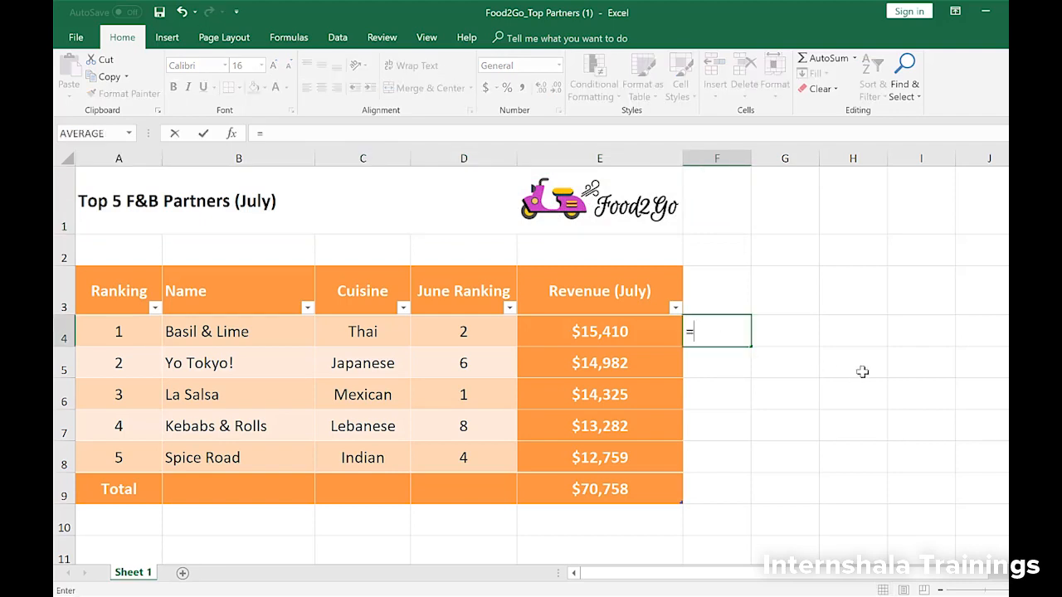
pyautogui.write('D4*E4')
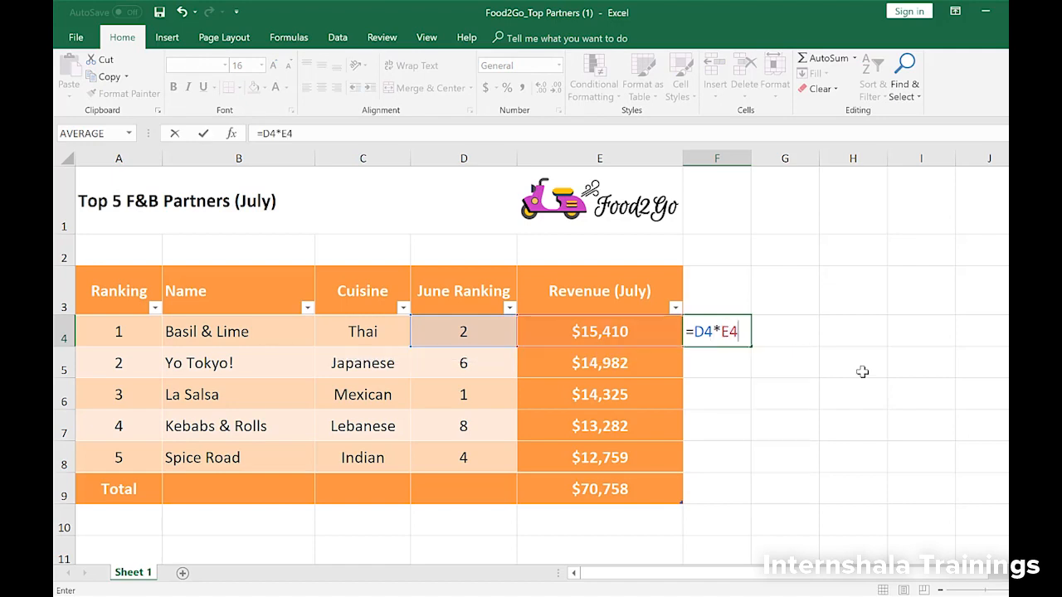
pyautogui.press('Return')
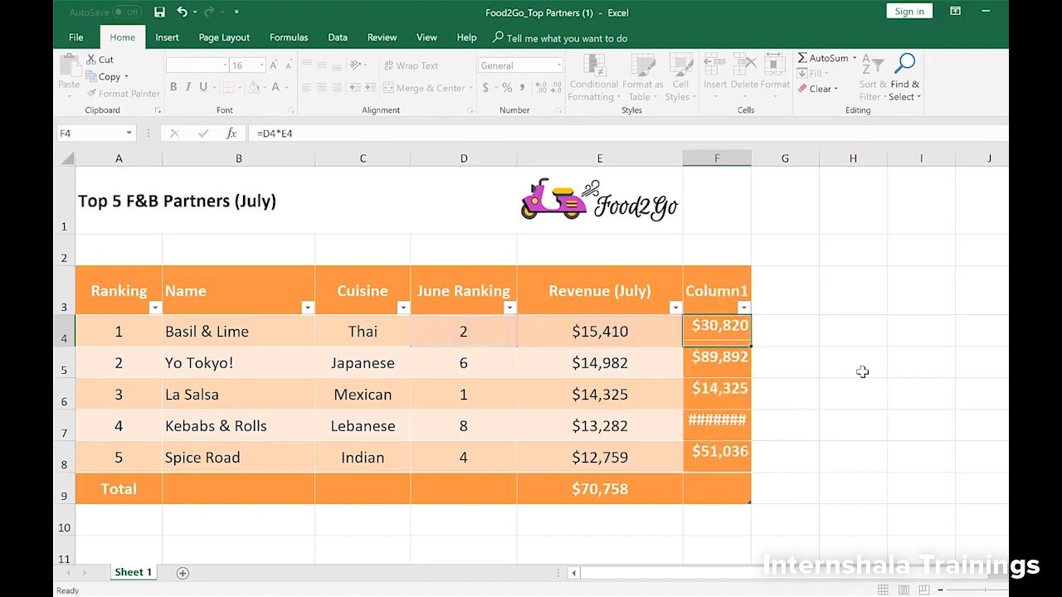
pyautogui.doubleClick(750, 158)
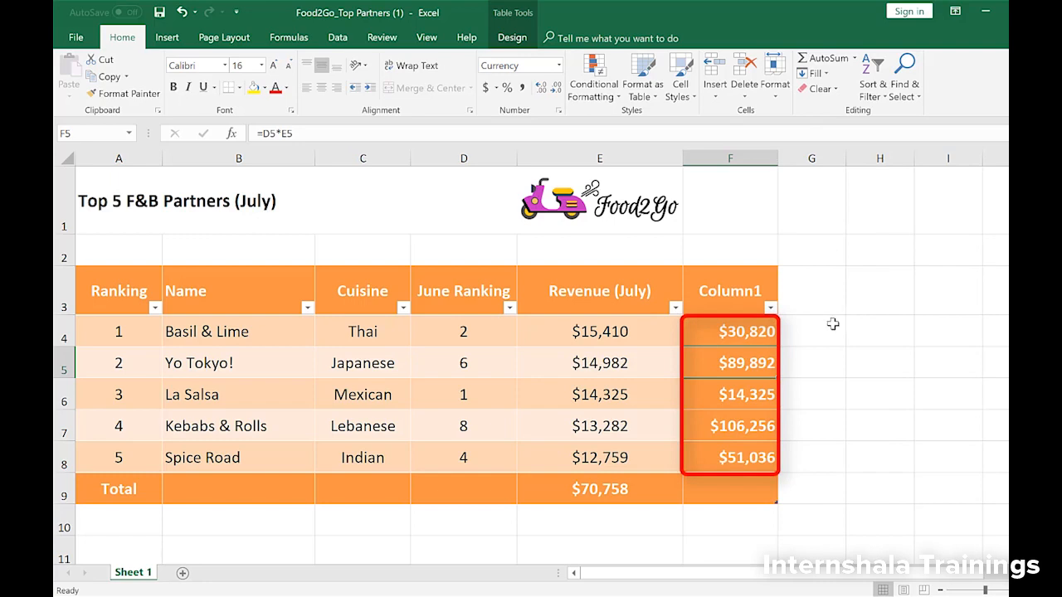
# Step: Examine the formulas filled into each row of the calculated column, from F4 to F8
pyautogui.click(756, 333)
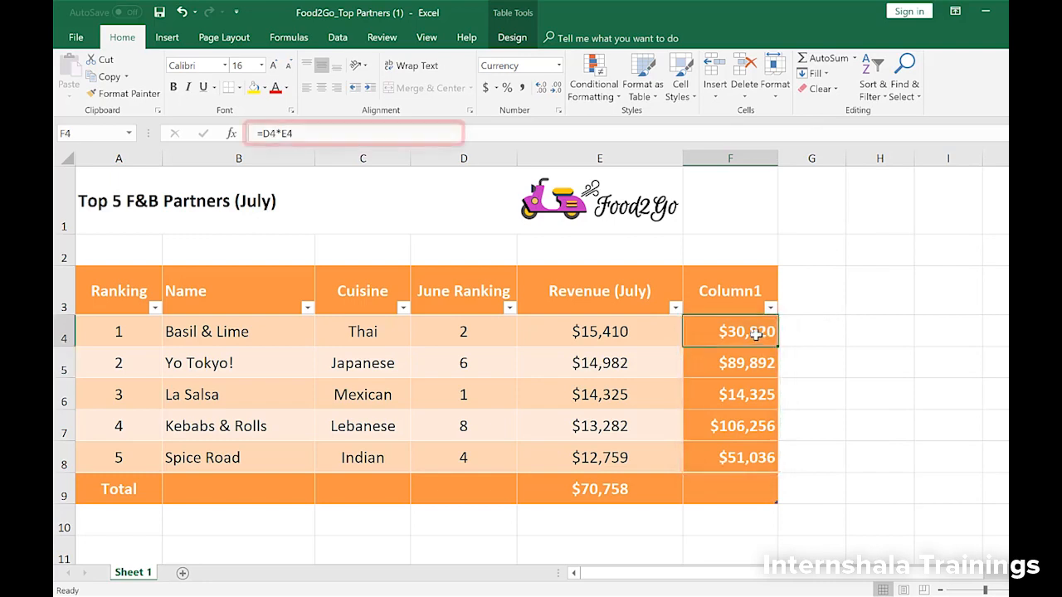
pyautogui.click(757, 362)
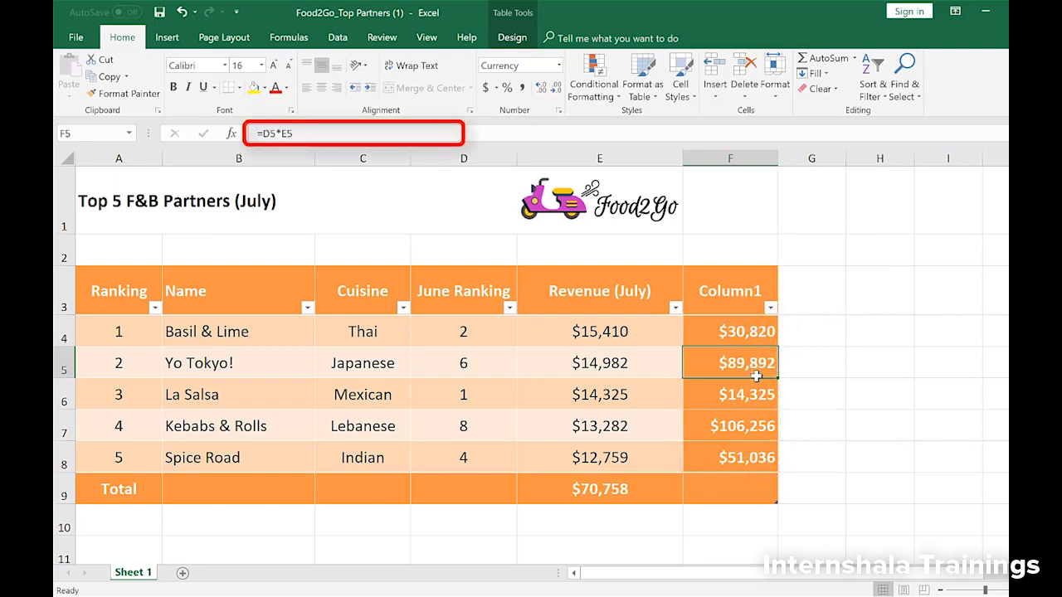
pyautogui.click(757, 398)
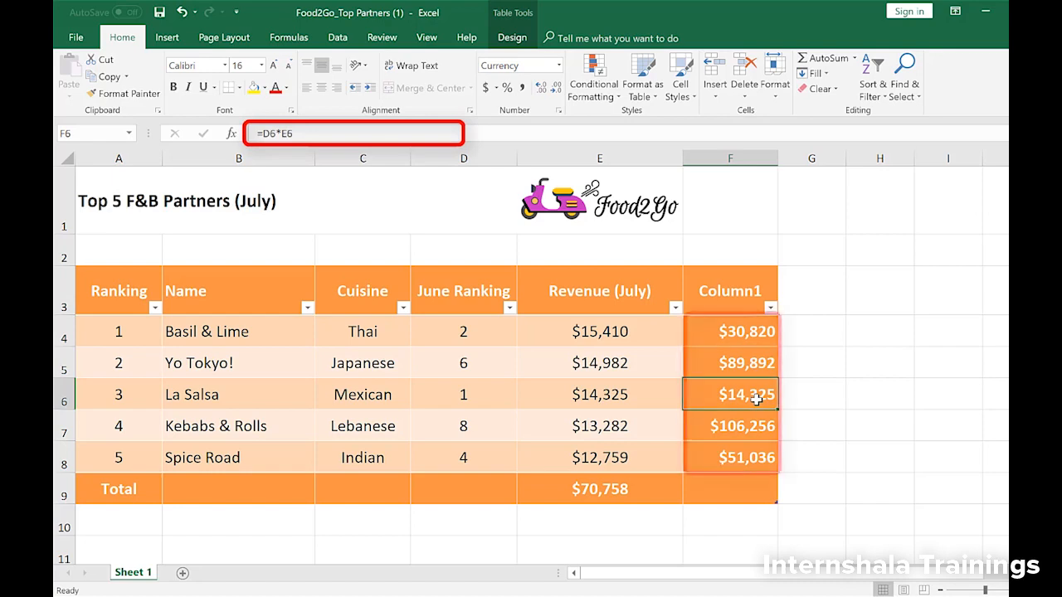
pyautogui.click(757, 424)
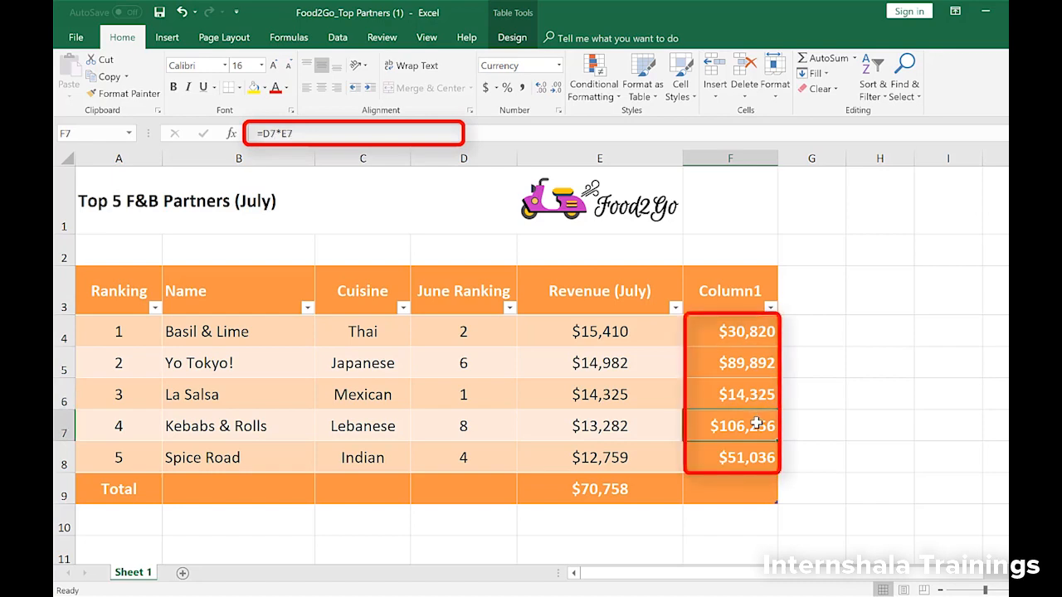
pyautogui.click(758, 456)
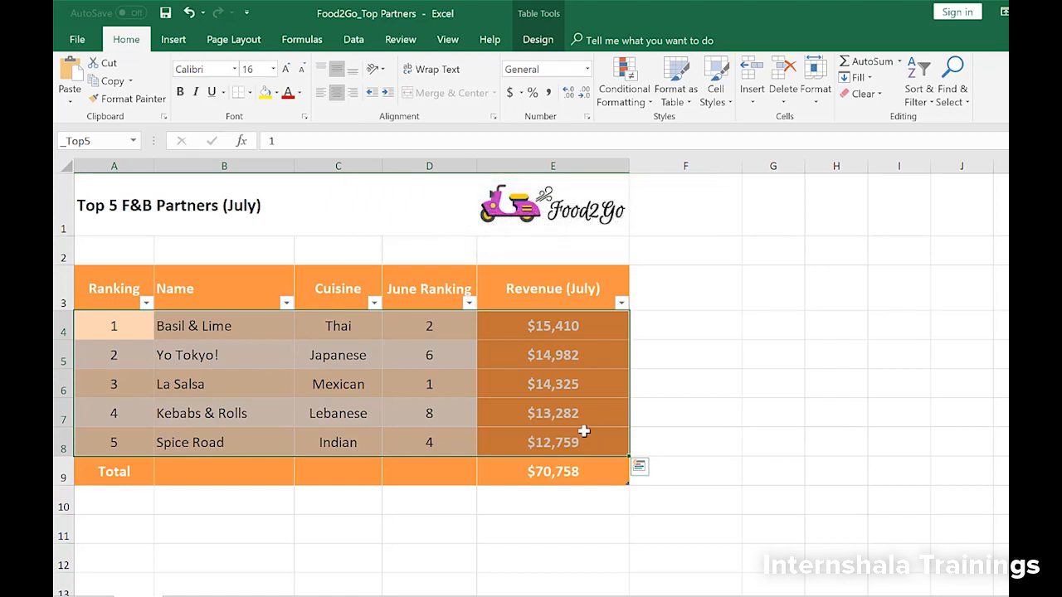
# Step: Convert the _Top5 table to a normal range and deselect it
pyautogui.click(445, 392)
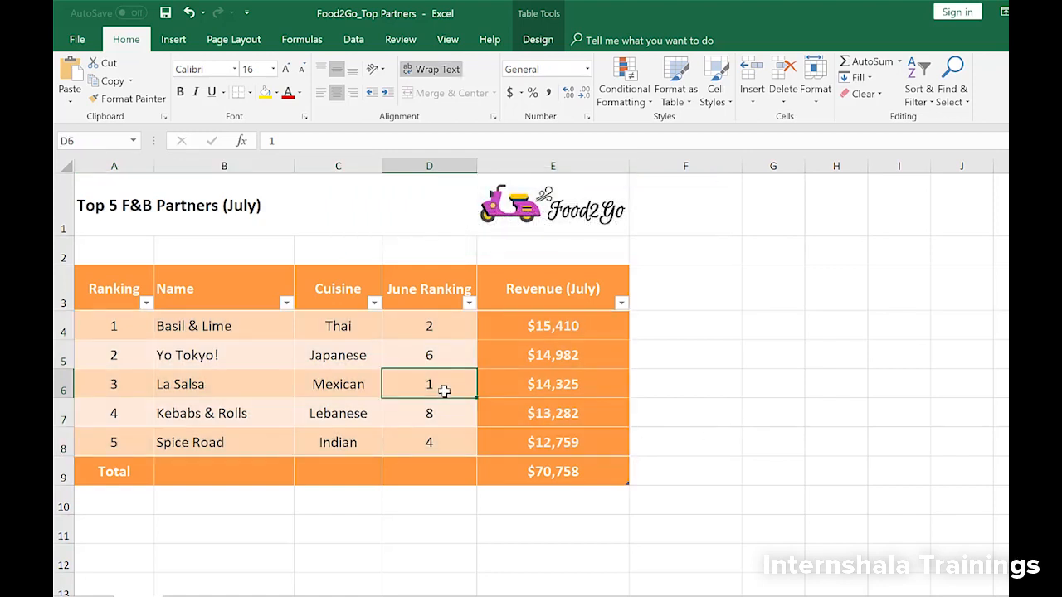
pyautogui.click(535, 41)
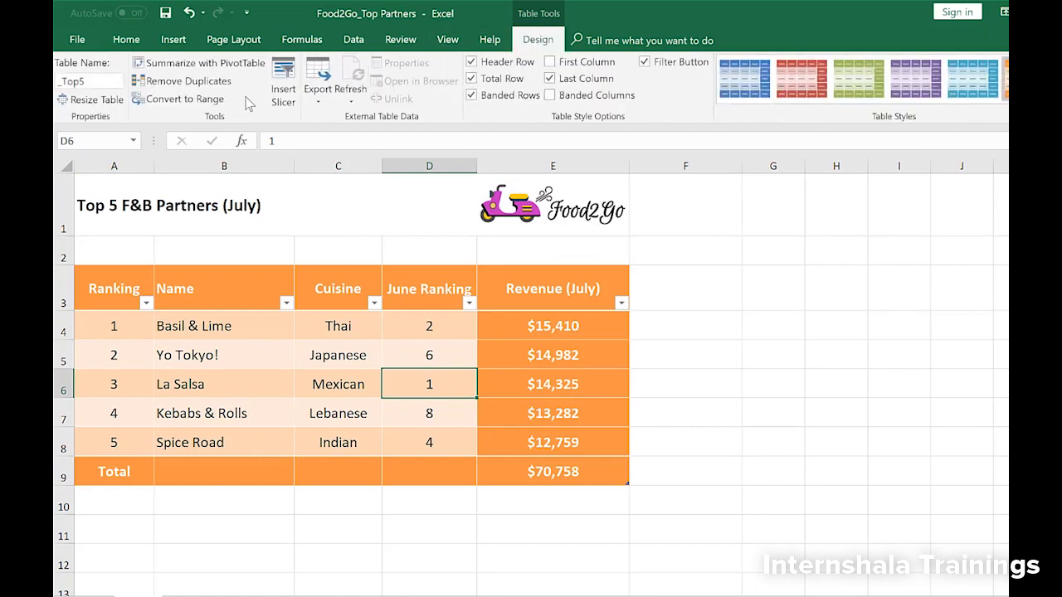
pyautogui.click(220, 100)
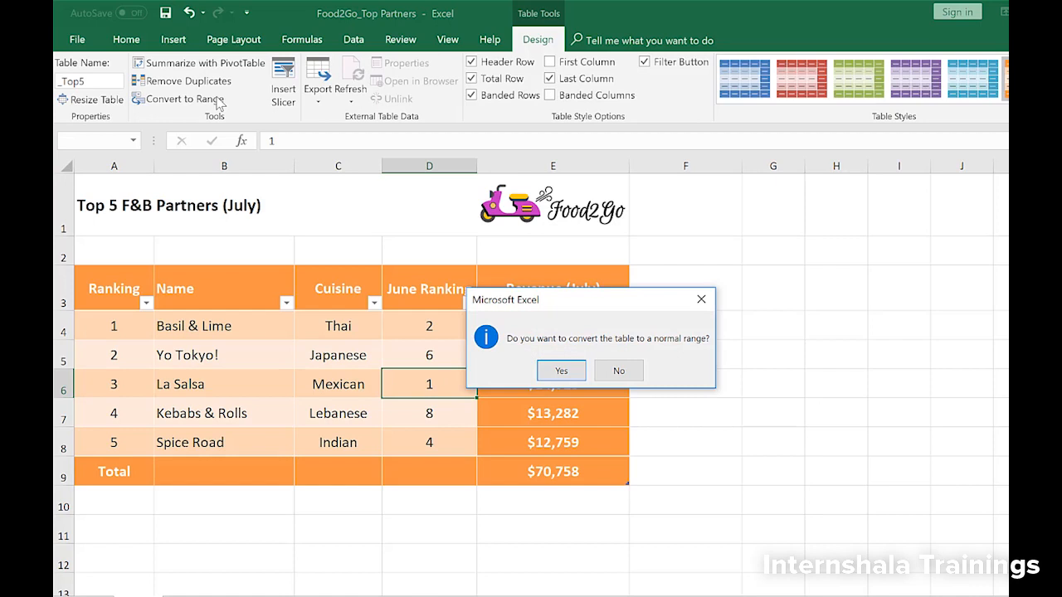
pyautogui.click(557, 371)
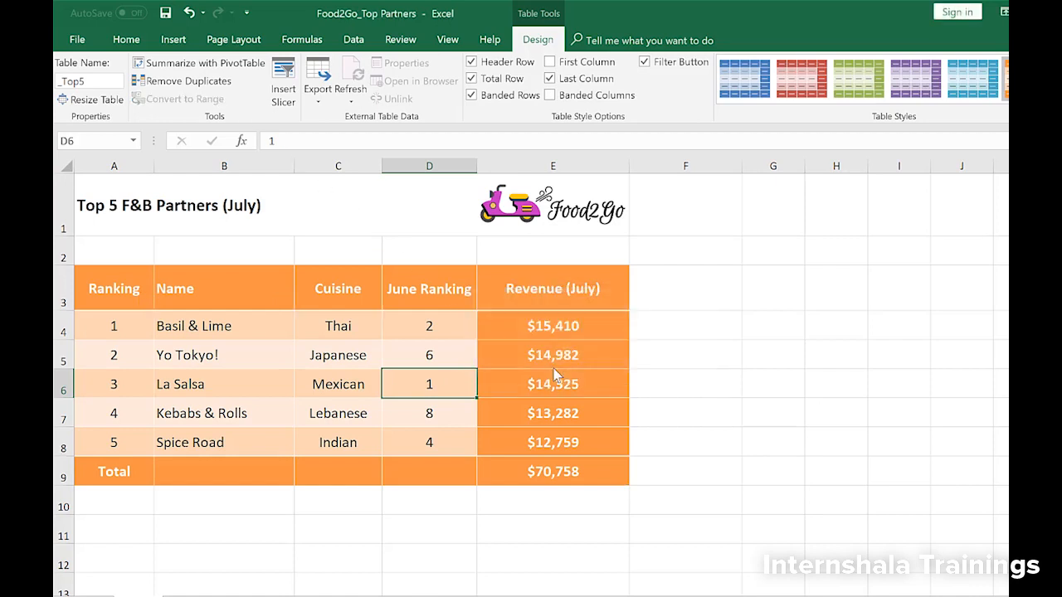
pyautogui.click(712, 393)
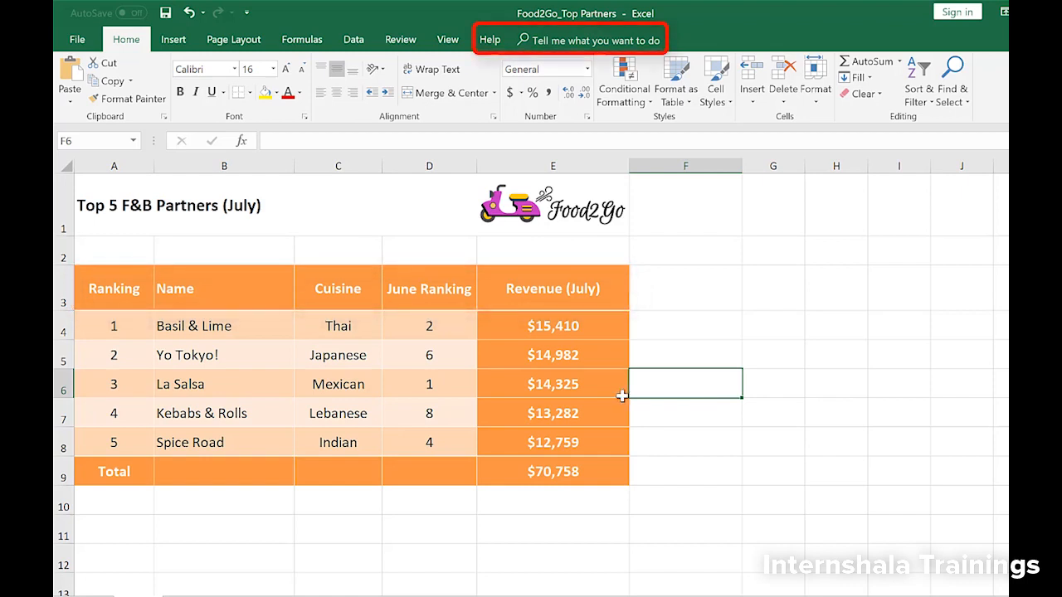
# Step: Clear only the formatting from the partner data in A3:E9, keeping the contents, and deselect the range
pyautogui.click(572, 402)
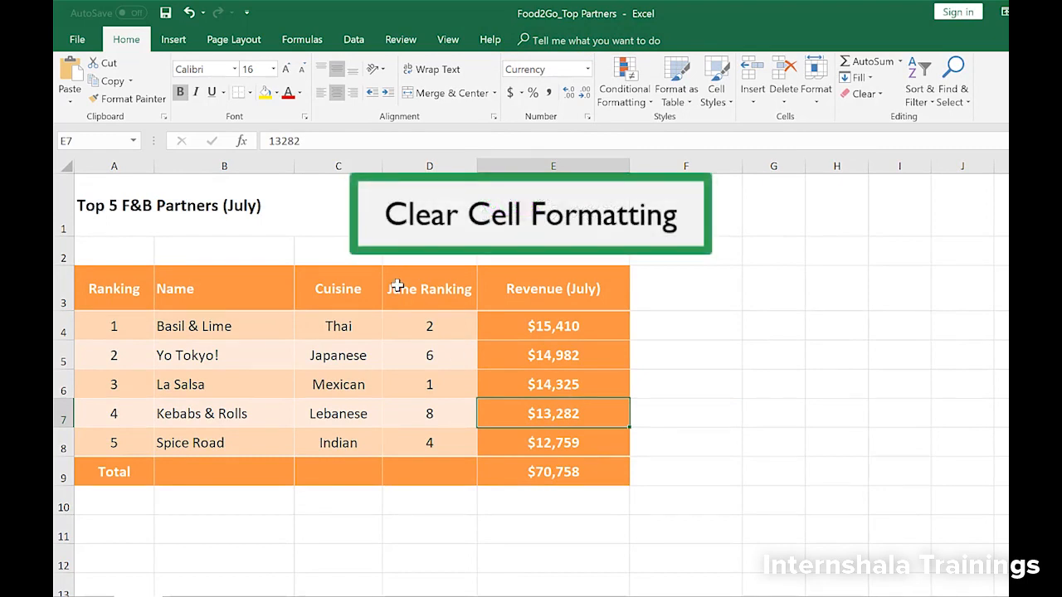
pyautogui.moveTo(124, 289); pyautogui.dragTo(564, 470)
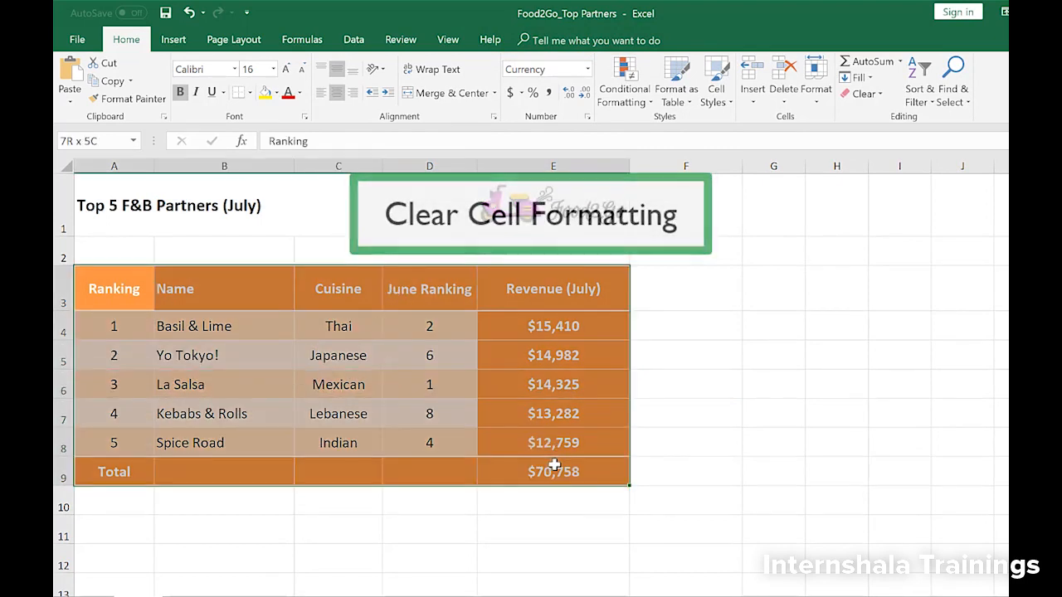
pyautogui.click(882, 98)
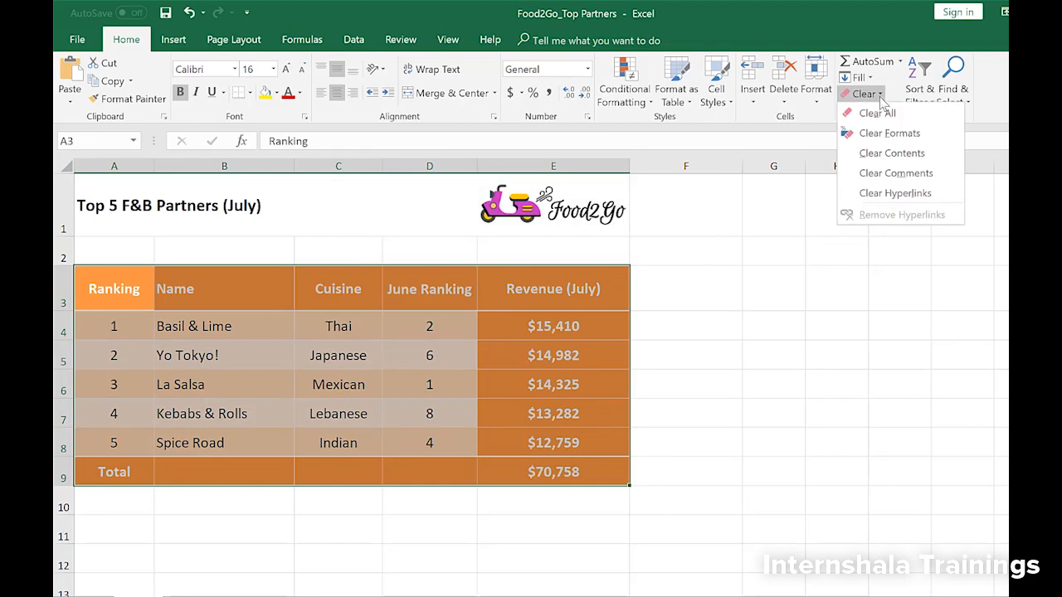
pyautogui.click(888, 133)
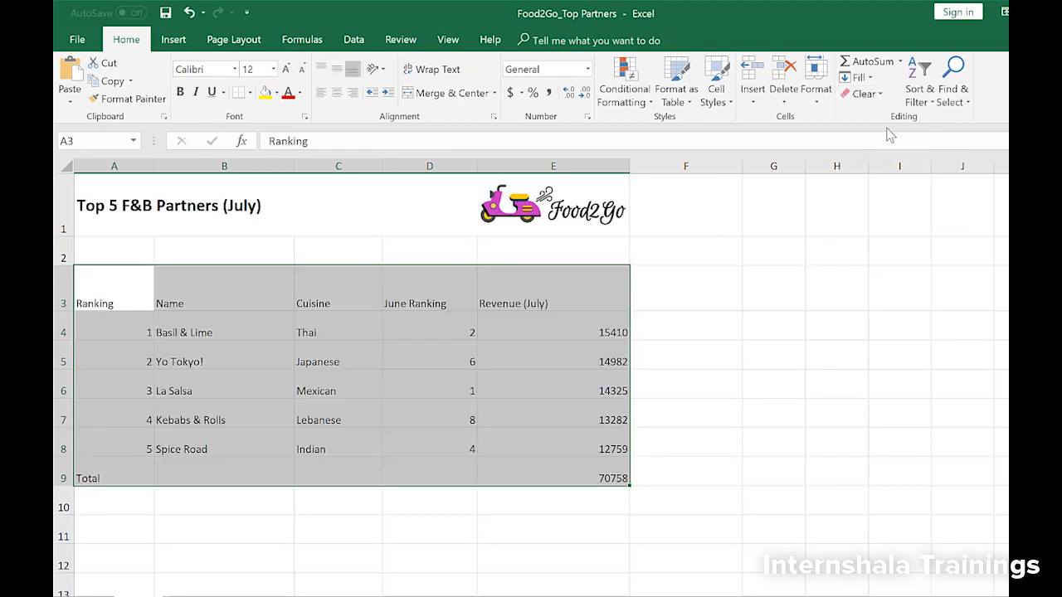
pyautogui.click(794, 364)
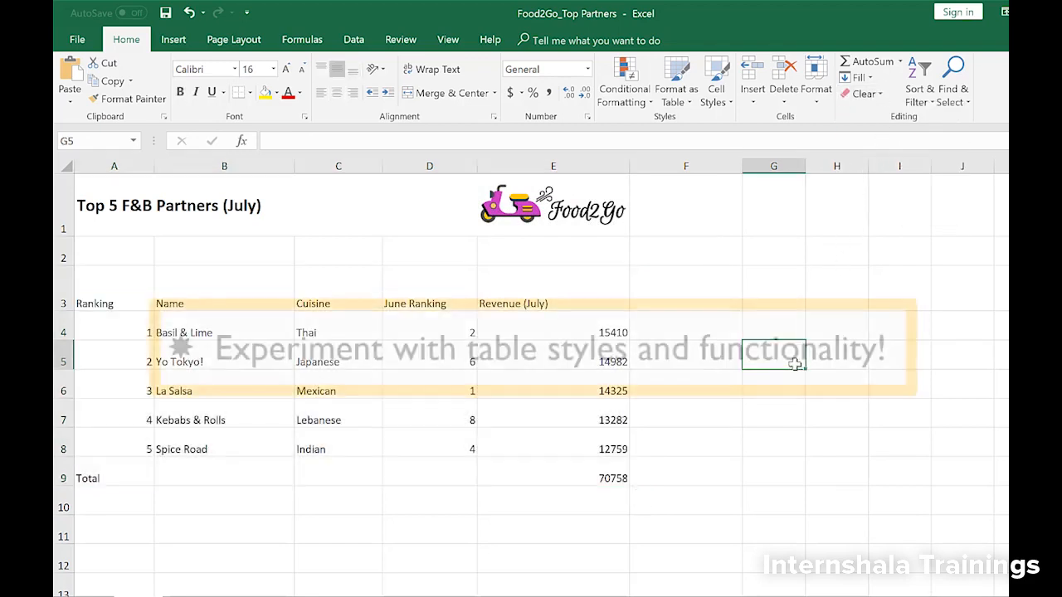